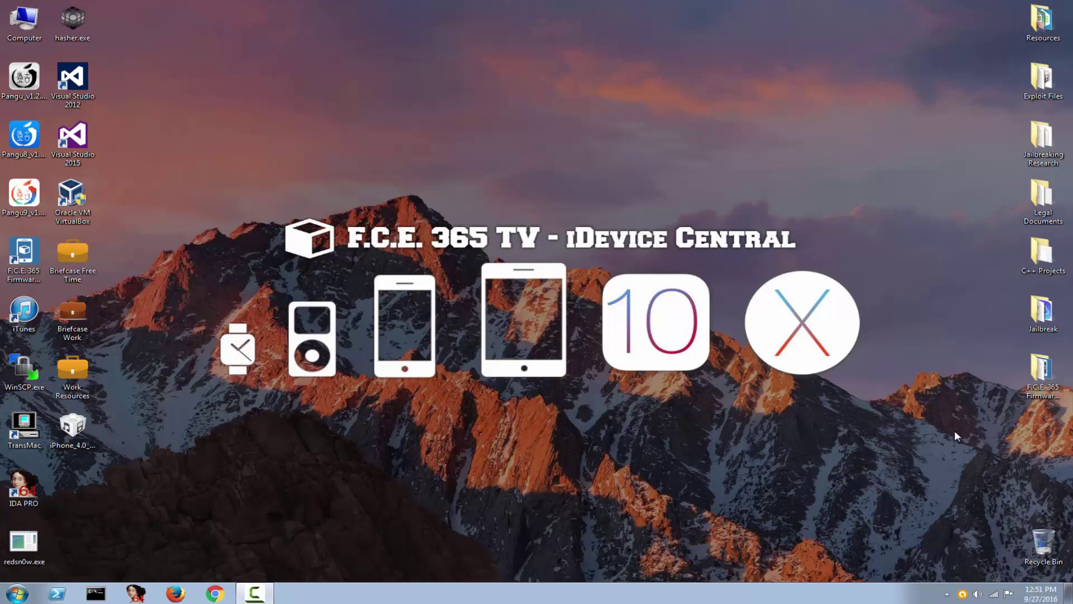
Step: Rename the iPhone_4.0_64bit_10.0.1_14A403_Restore firmware from .ipsw to .zip, accepting the extension warning
click(73, 426)
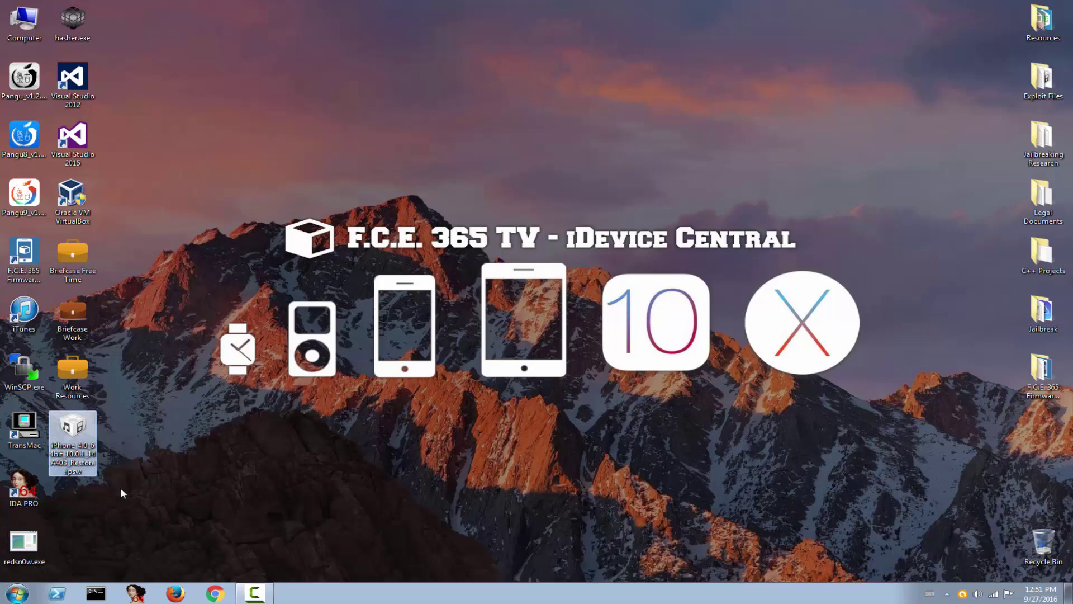
right_click(76, 454)
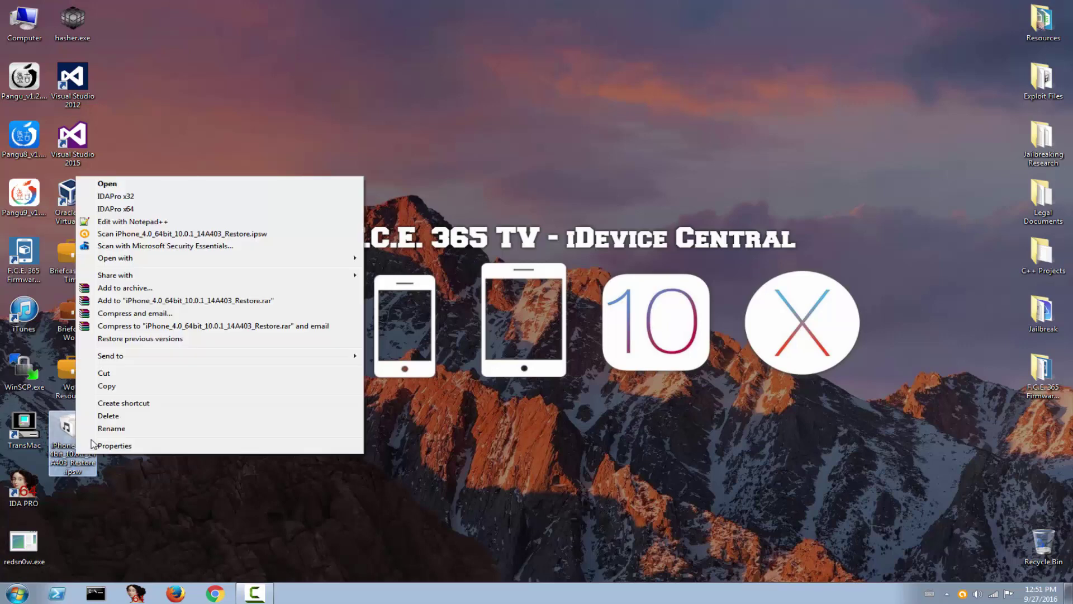
click(109, 428)
key(Right)
key(shift+End)
key(BackSpace)
key(BackSpace)
key(BackSpace)
key(BackSpace)
text(zip)
key(Return)
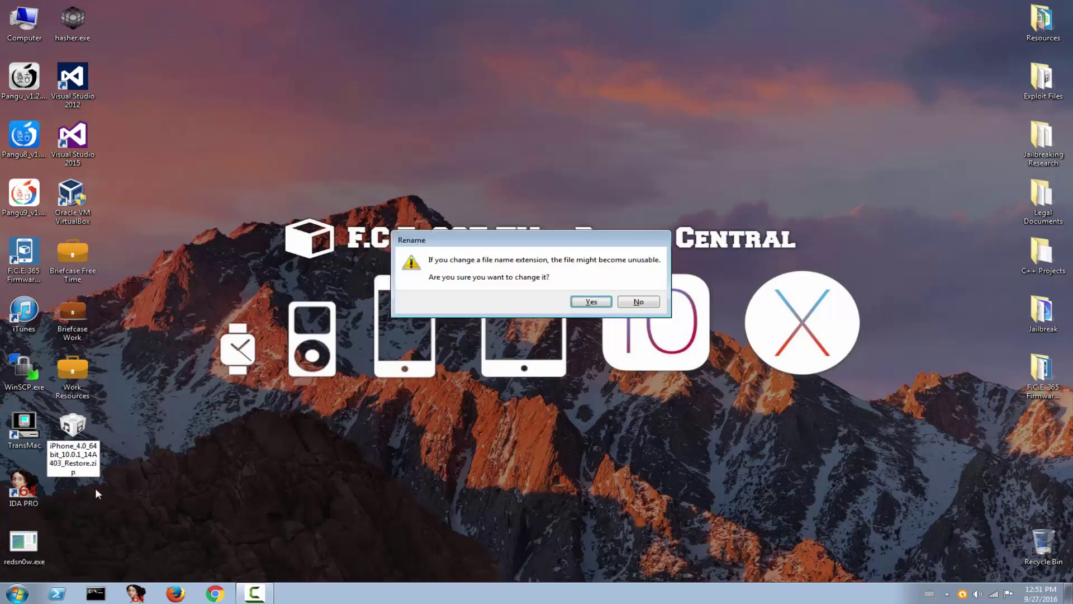
click(592, 305)
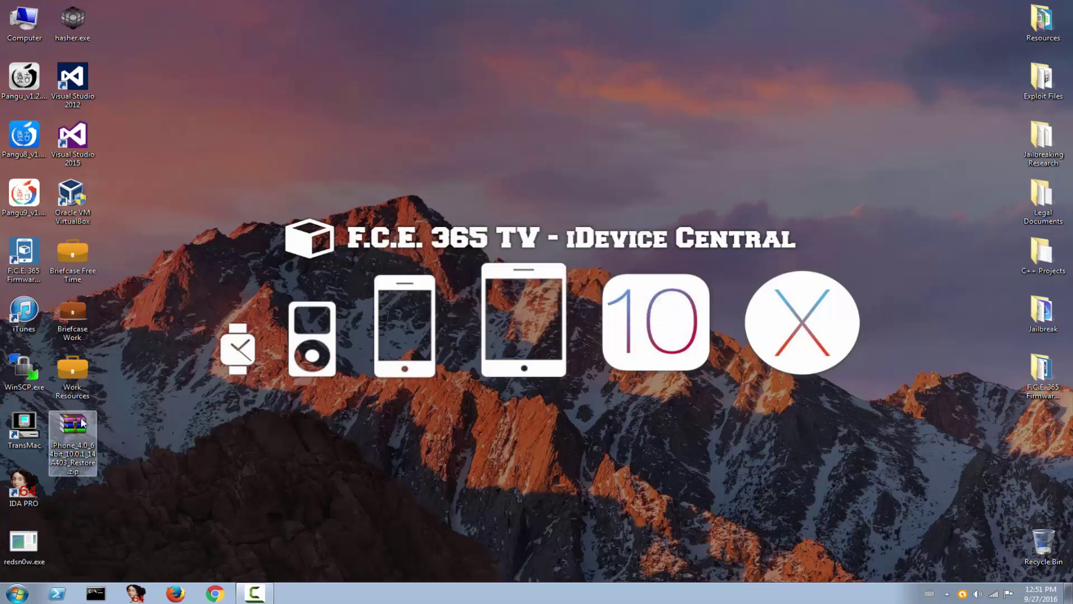
Step: Extract 058-41234-210.dmg from the firmware zip to the Desktop with WinRAR
double_click(68, 434)
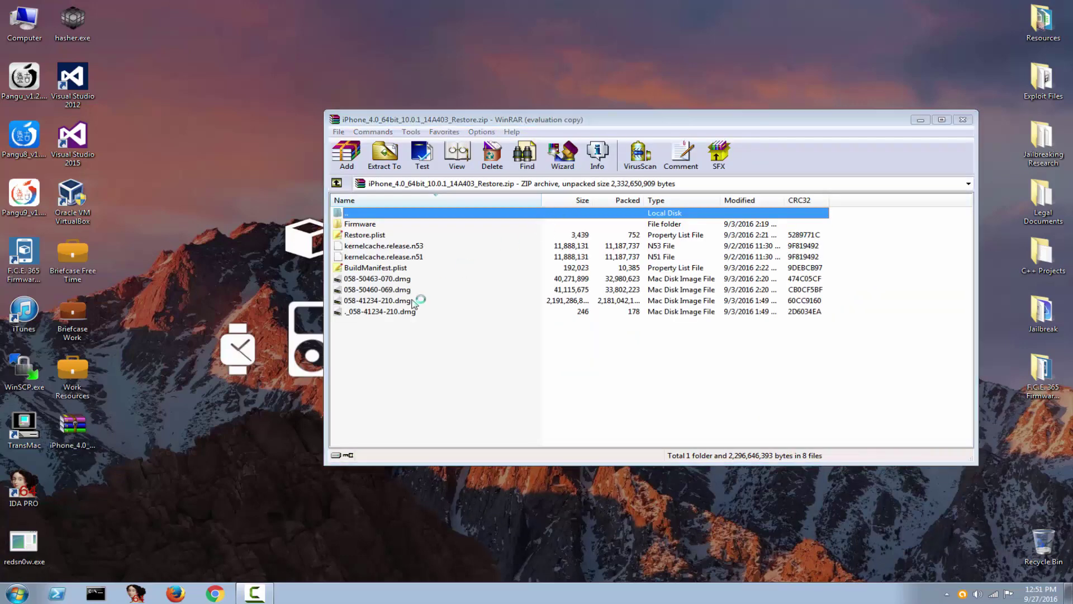
click(752, 124)
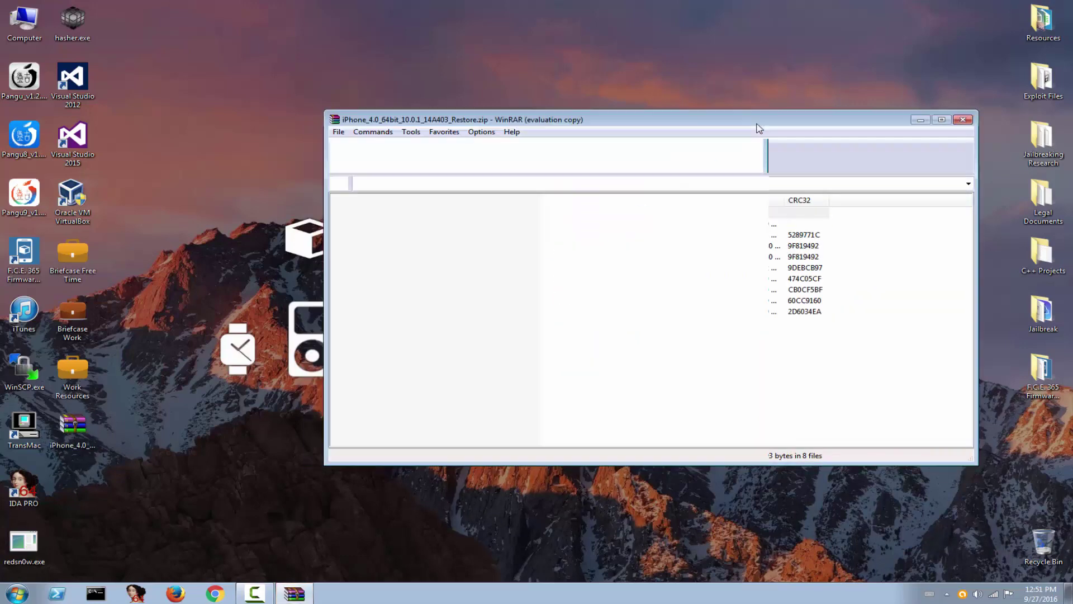
click(344, 302)
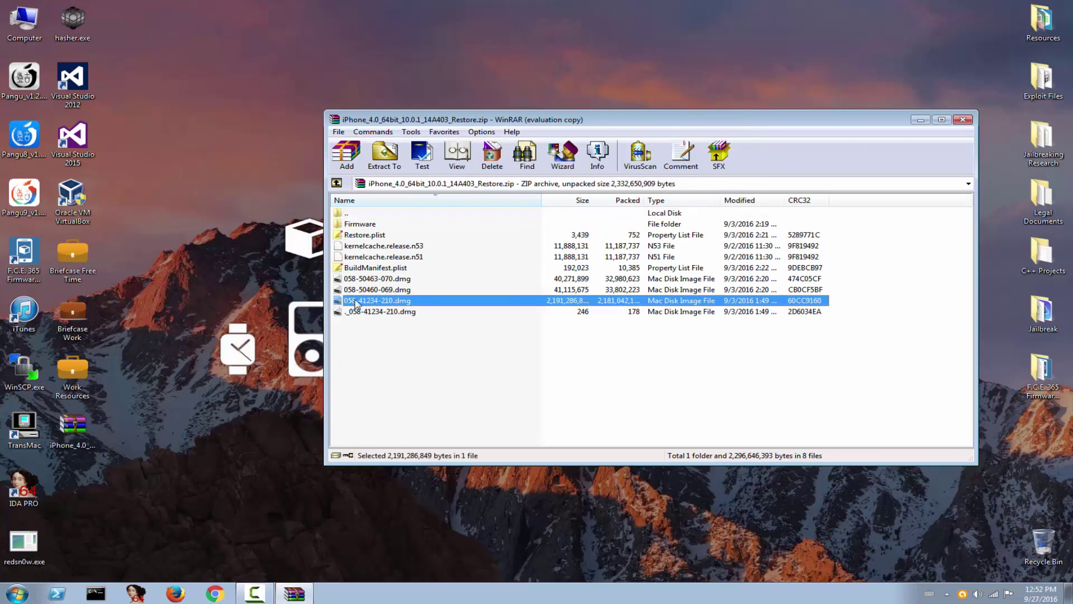
click(386, 156)
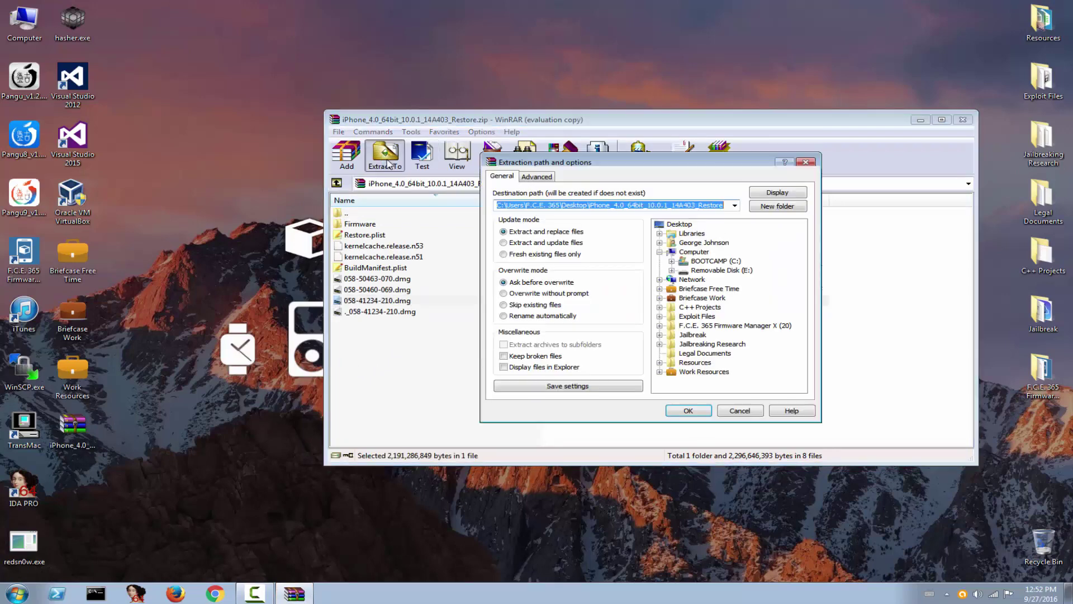
click(679, 223)
click(688, 410)
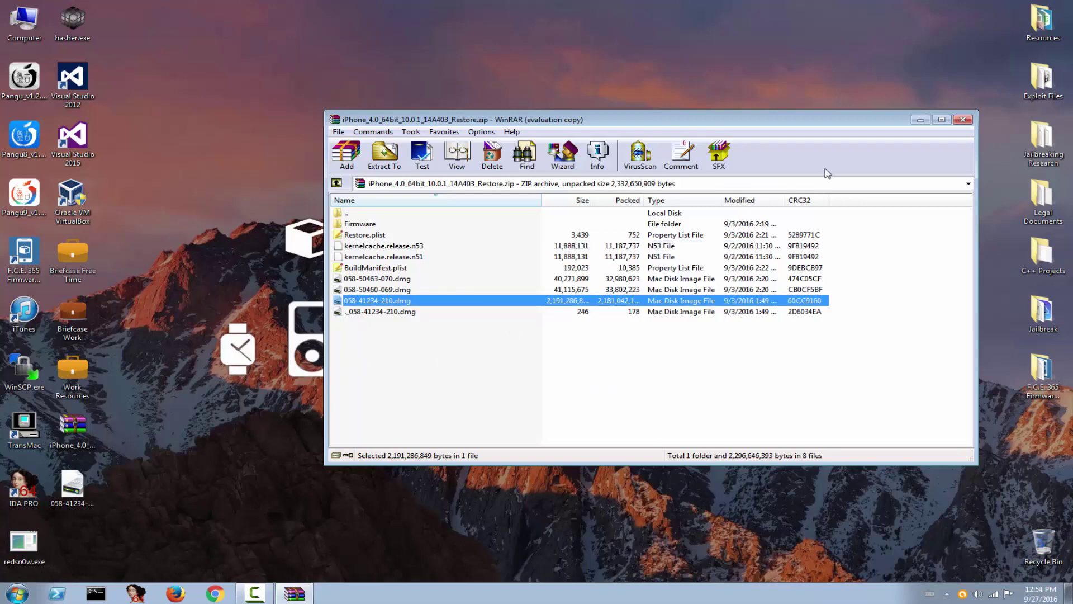
Step: Open 058-41234-210.dmg in TransMac and browse into the Whitetail14A403.N51N53OS volume's Applications folder
click(962, 119)
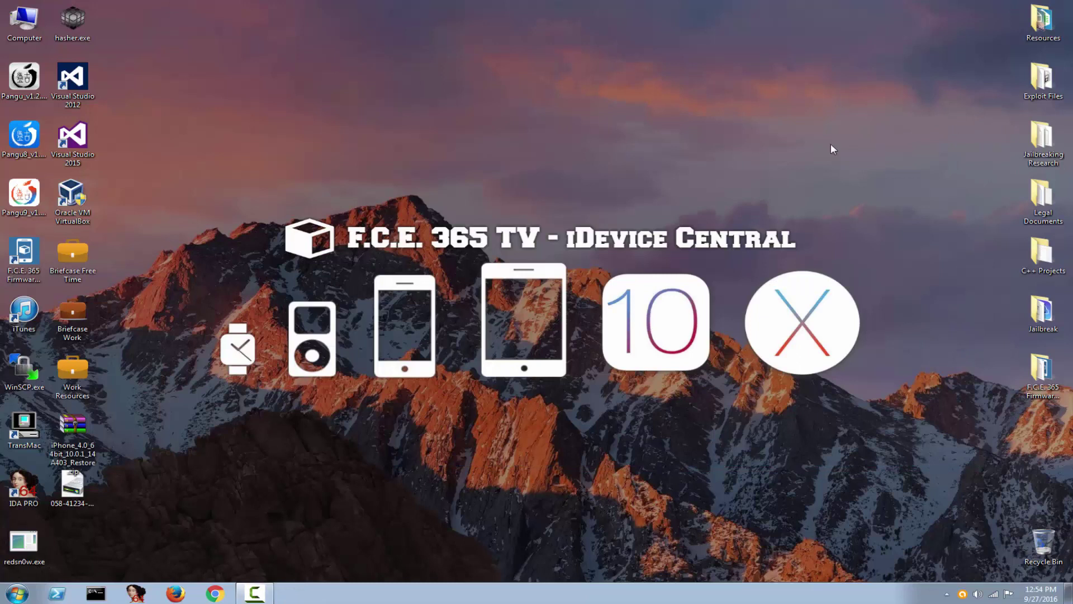
double_click(92, 491)
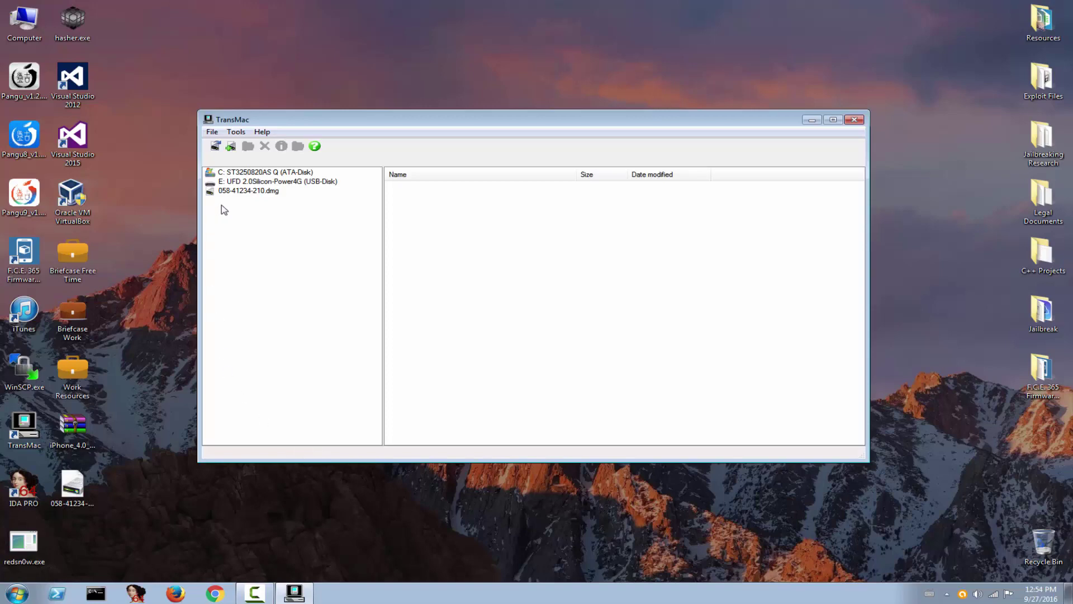
double_click(249, 191)
double_click(269, 200)
double_click(269, 210)
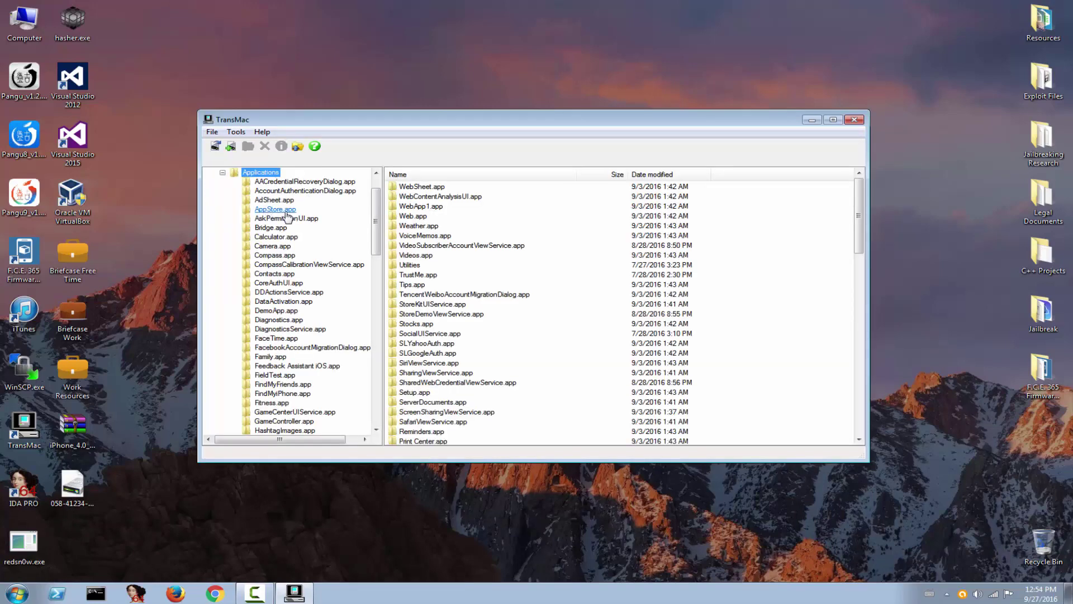
Step: Check Tips.app's actions and the File commands, finding Delete unavailable on this read-only image
click(423, 286)
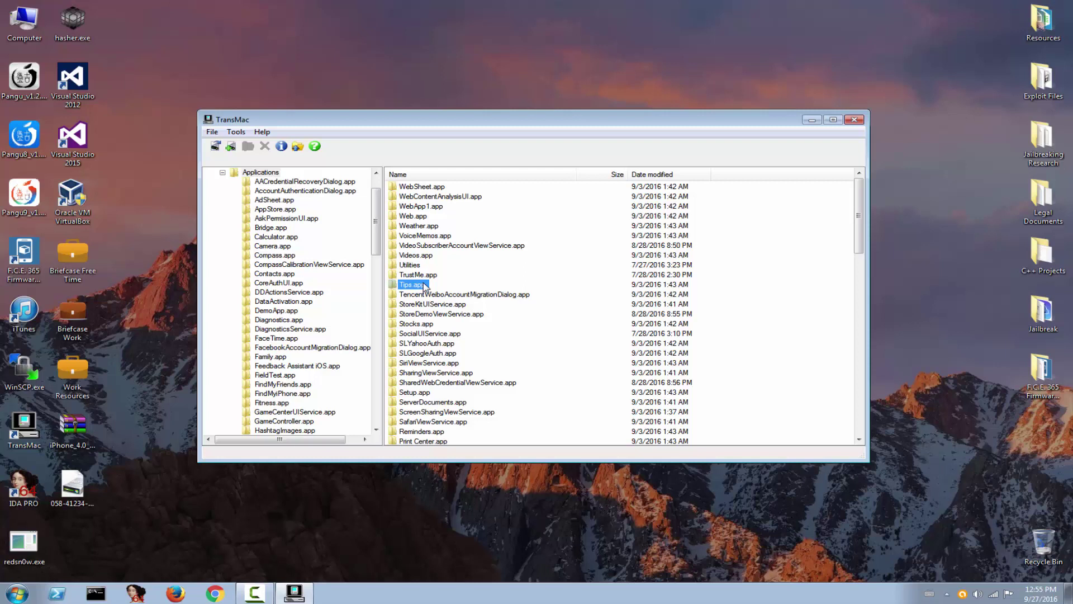
right_click(425, 287)
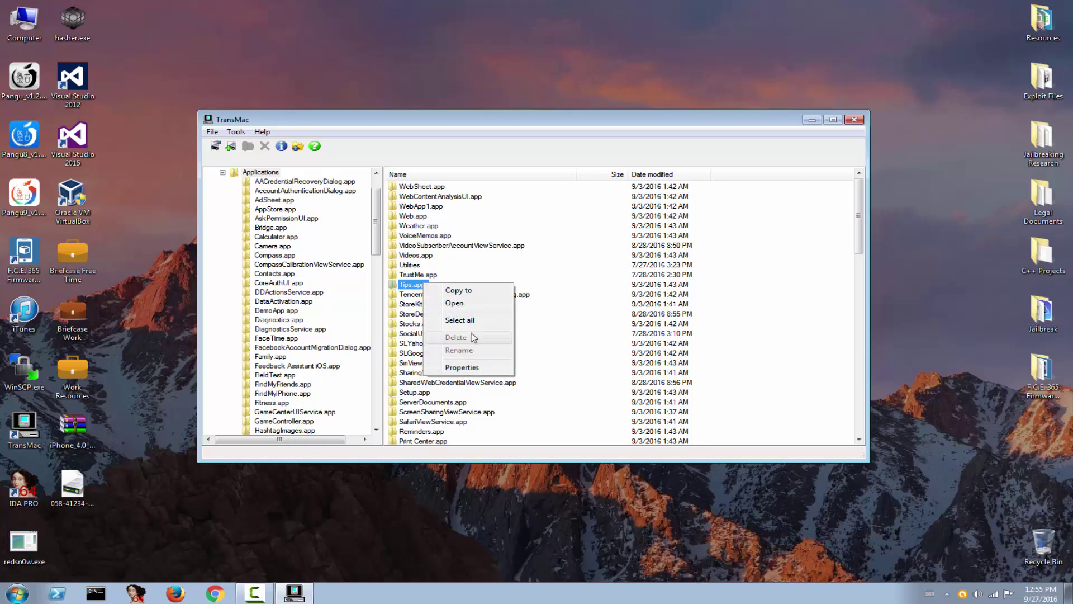
click(450, 269)
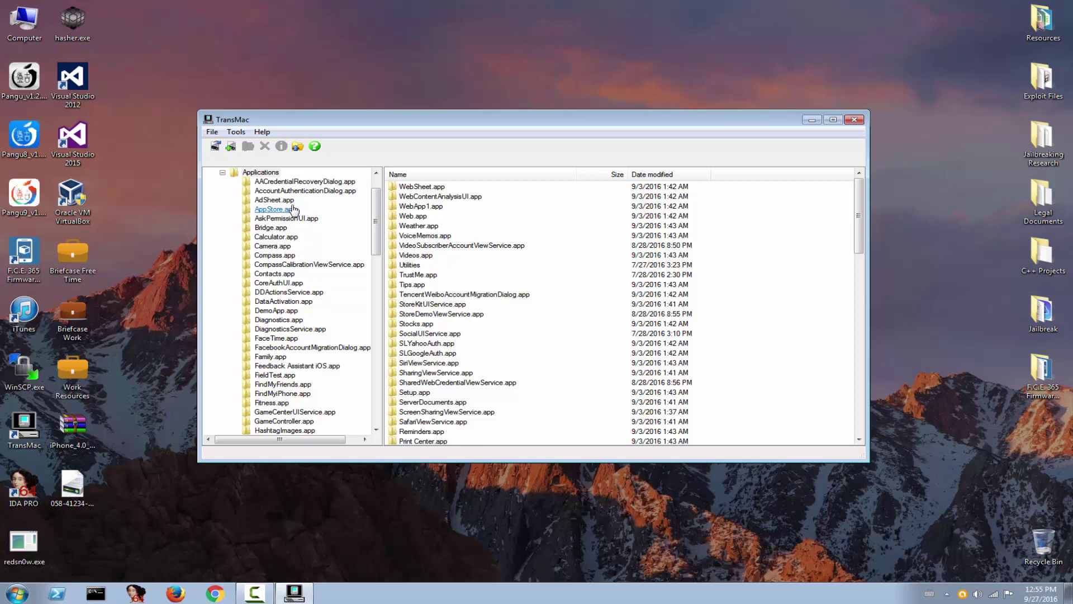
click(212, 132)
click(274, 119)
click(261, 172)
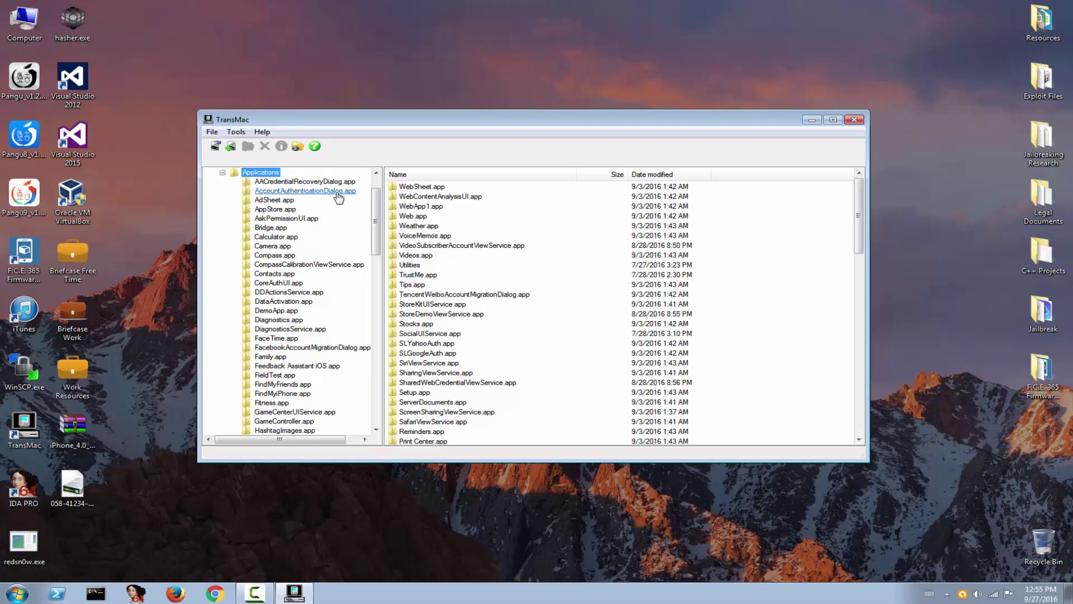
click(375, 173)
Step: Expand 058-41234-210.dmg as a writable image named nfhfvhfdhjfhfhhfhf on the Desktop
click(222, 200)
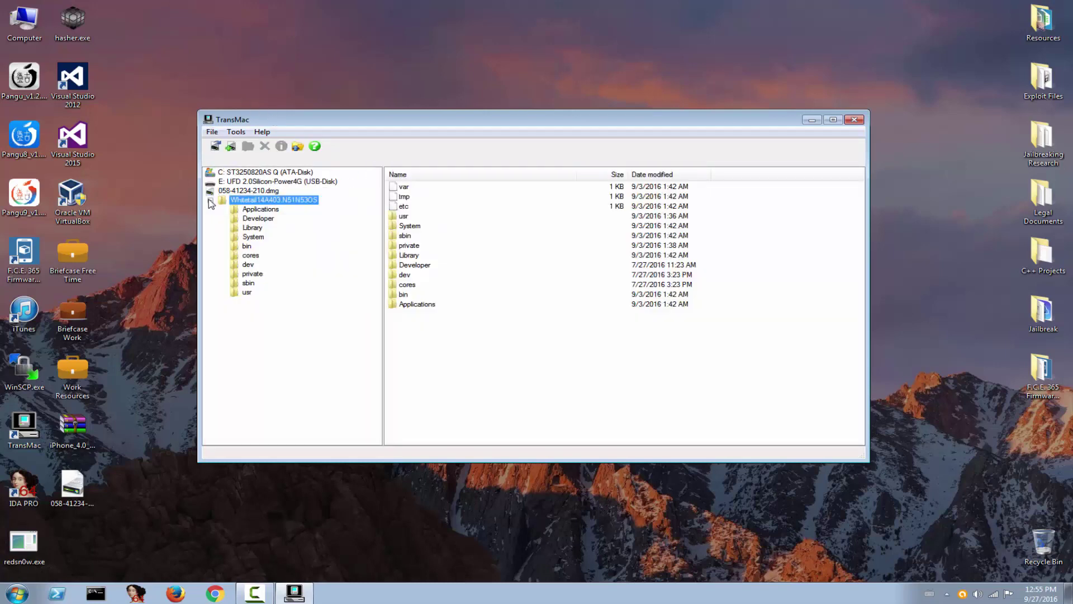
click(236, 133)
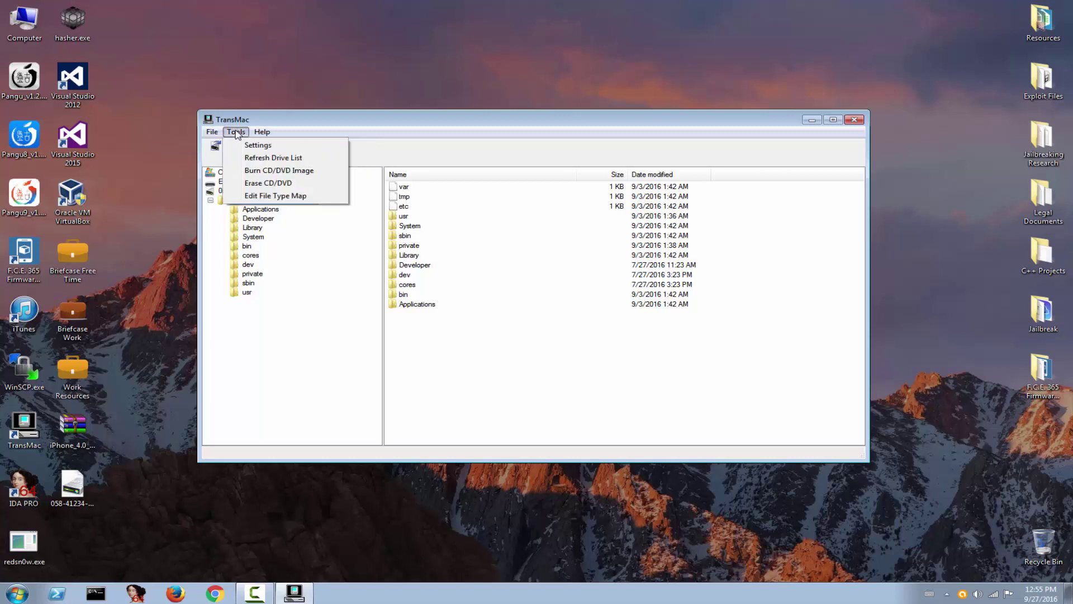
click(299, 329)
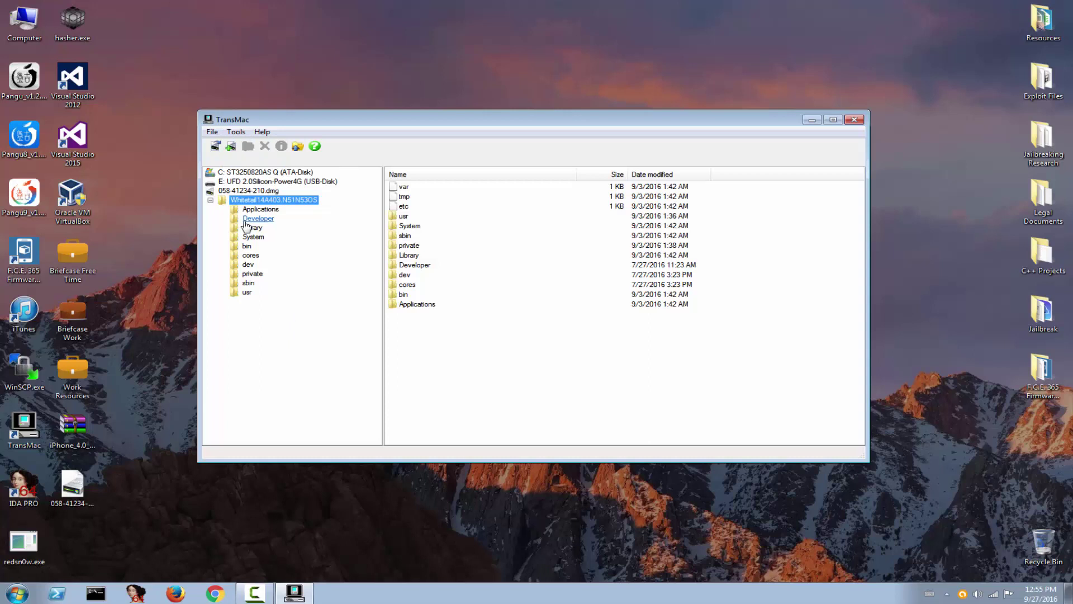
right_click(255, 191)
click(287, 222)
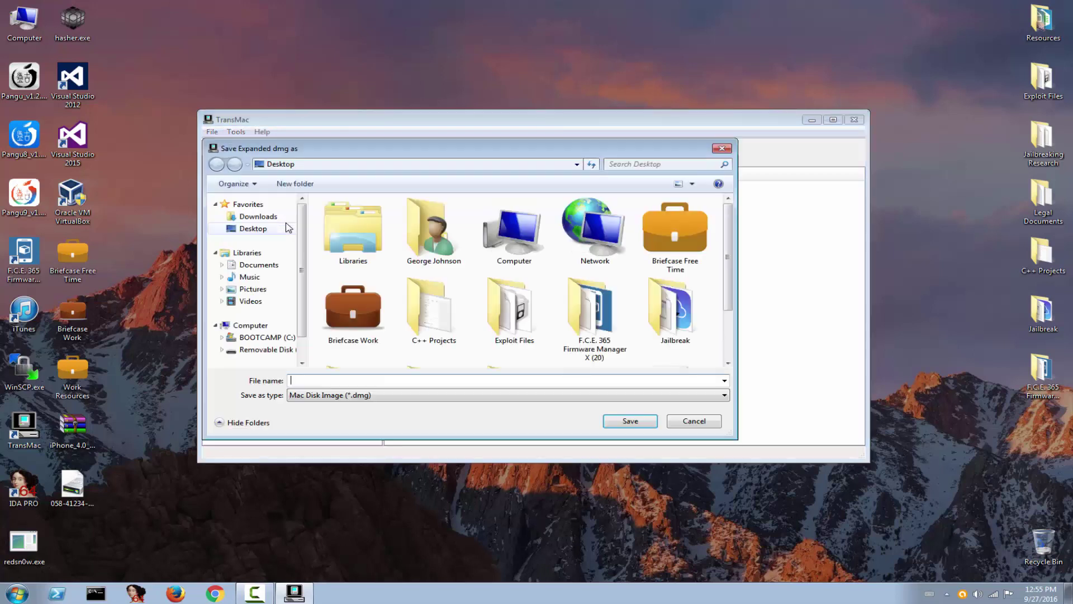
click(288, 227)
click(364, 385)
text(nfhfvhfdhjfhfhhfhf)
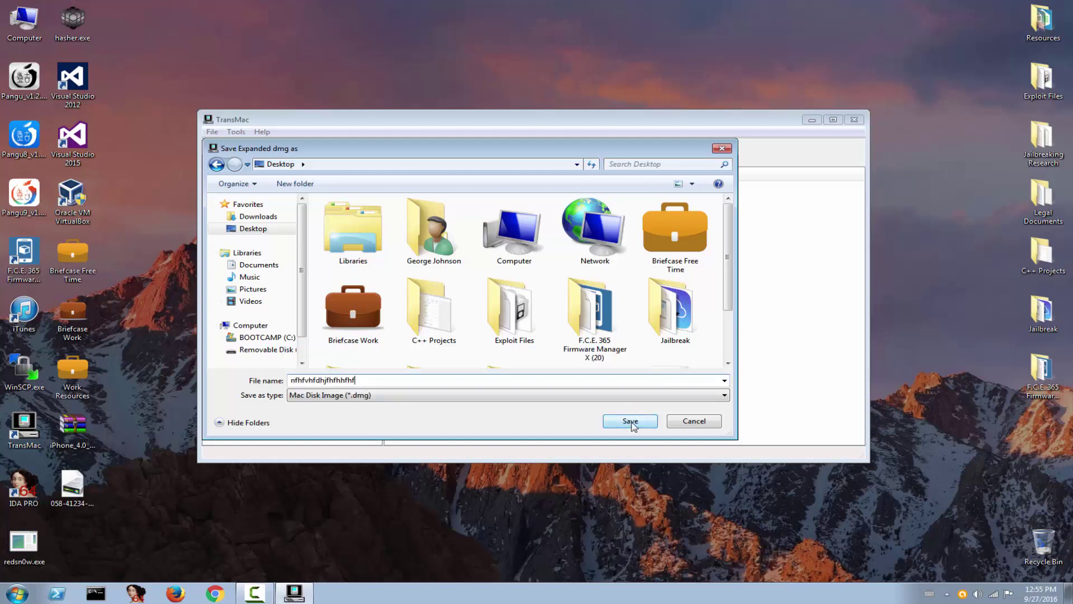
click(630, 421)
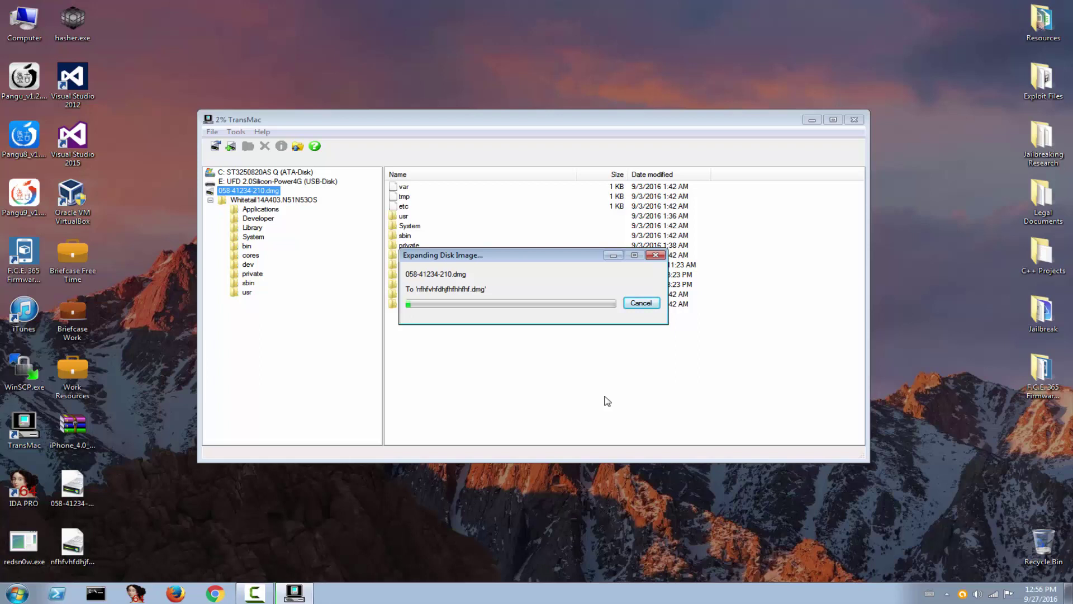
click(84, 503)
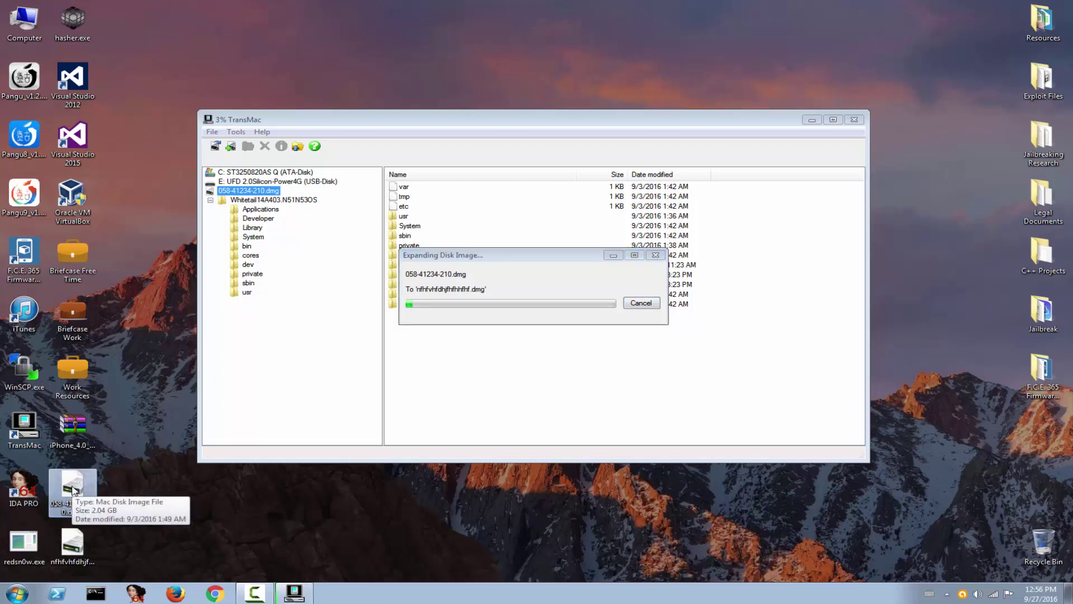
click(473, 303)
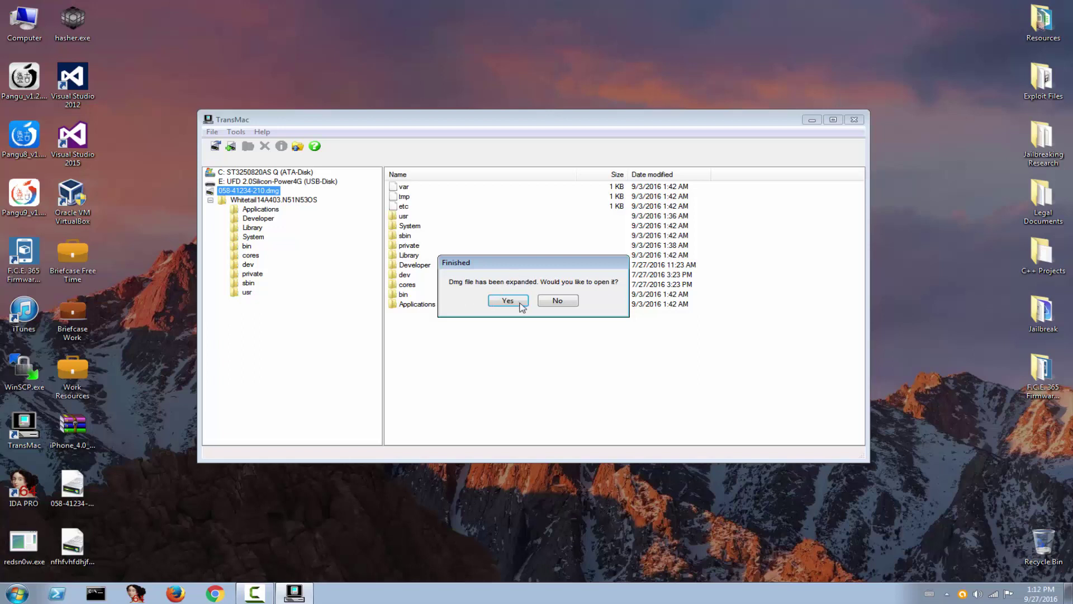
Step: Decline opening the expanded image, close TransMac, and rename the new image to uglyname.dmg
click(540, 303)
click(854, 120)
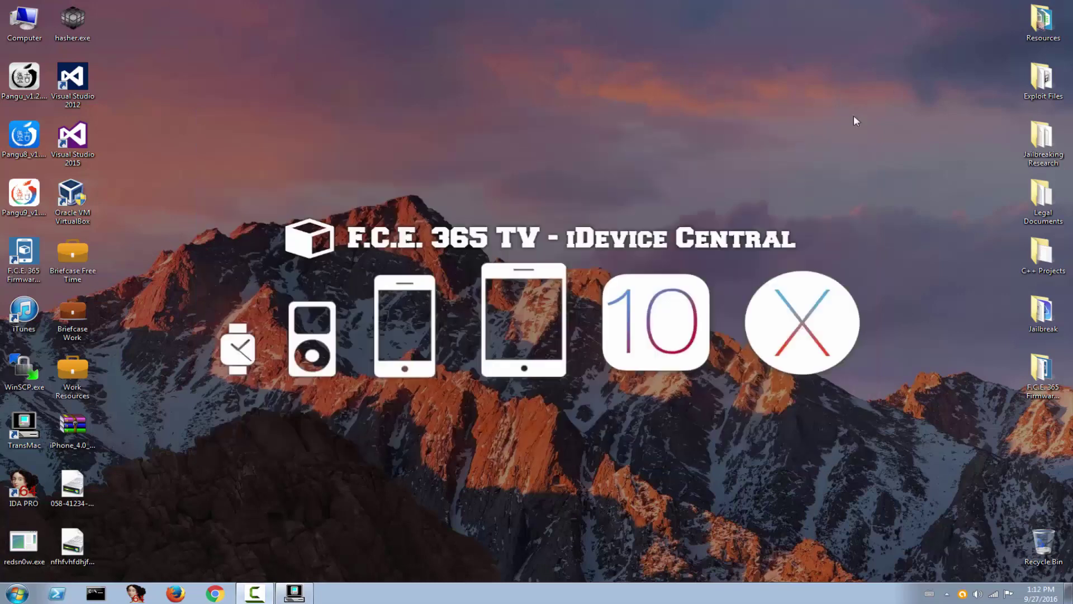
right_click(76, 557)
click(112, 524)
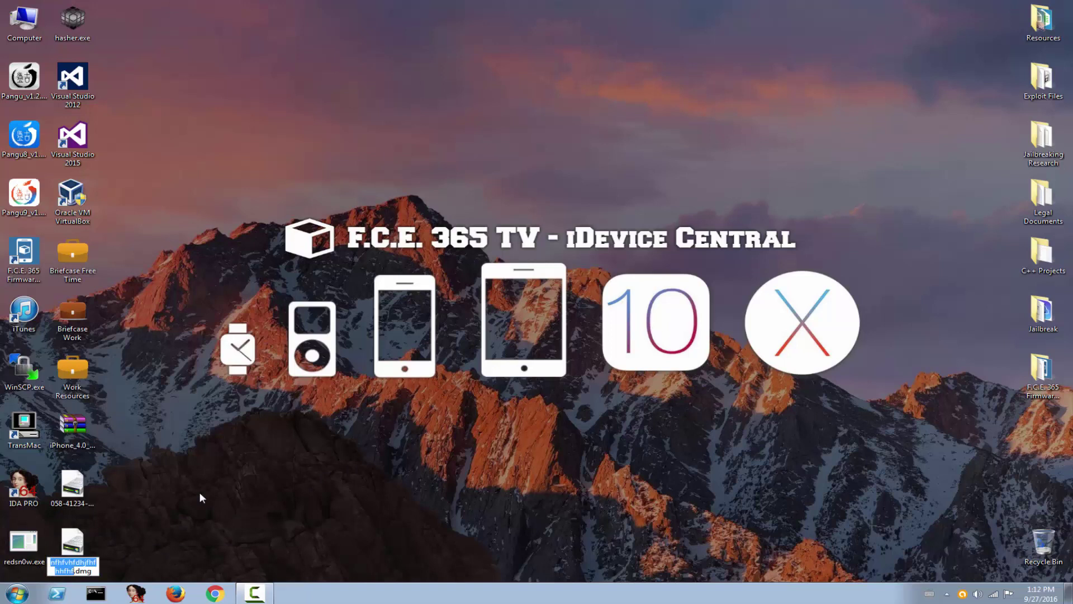
text(uglyname)
key(Return)
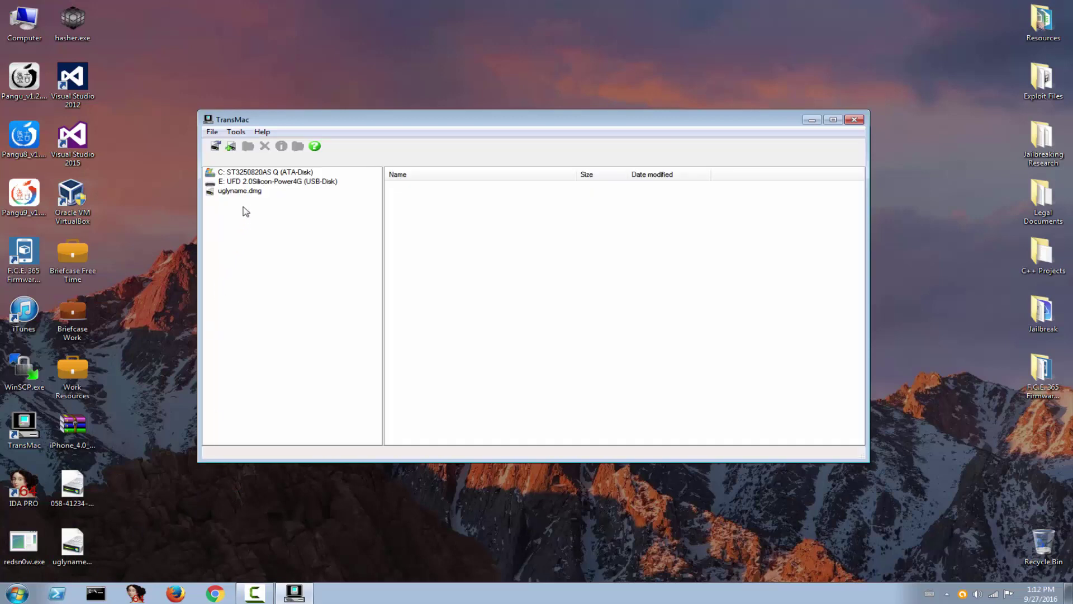
Step: Open uglyname.dmg in TransMac and list the apps in its Applications folder
double_click(240, 191)
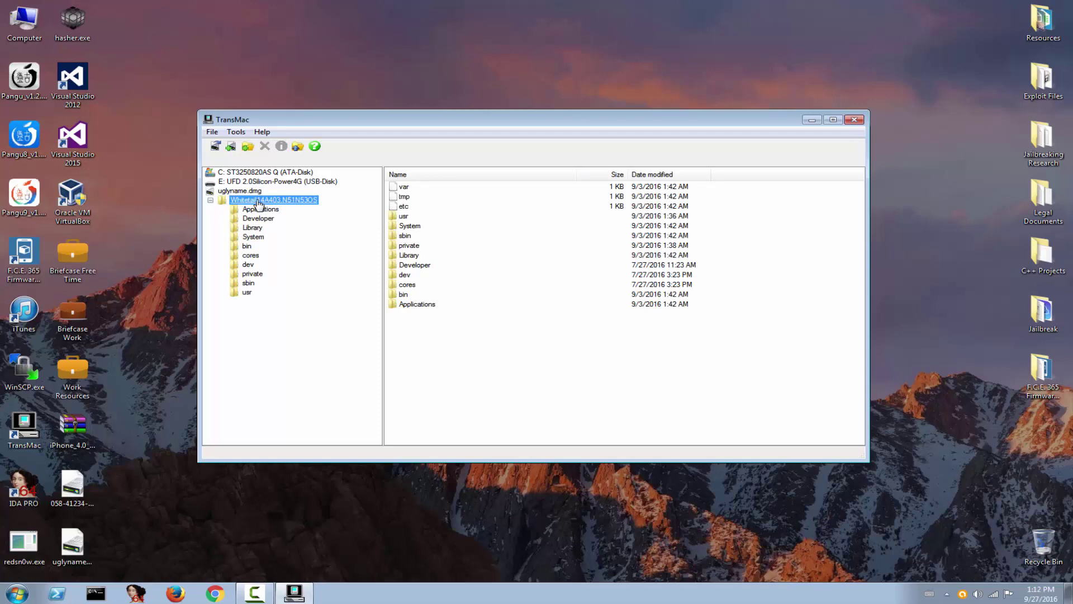
click(259, 209)
double_click(261, 209)
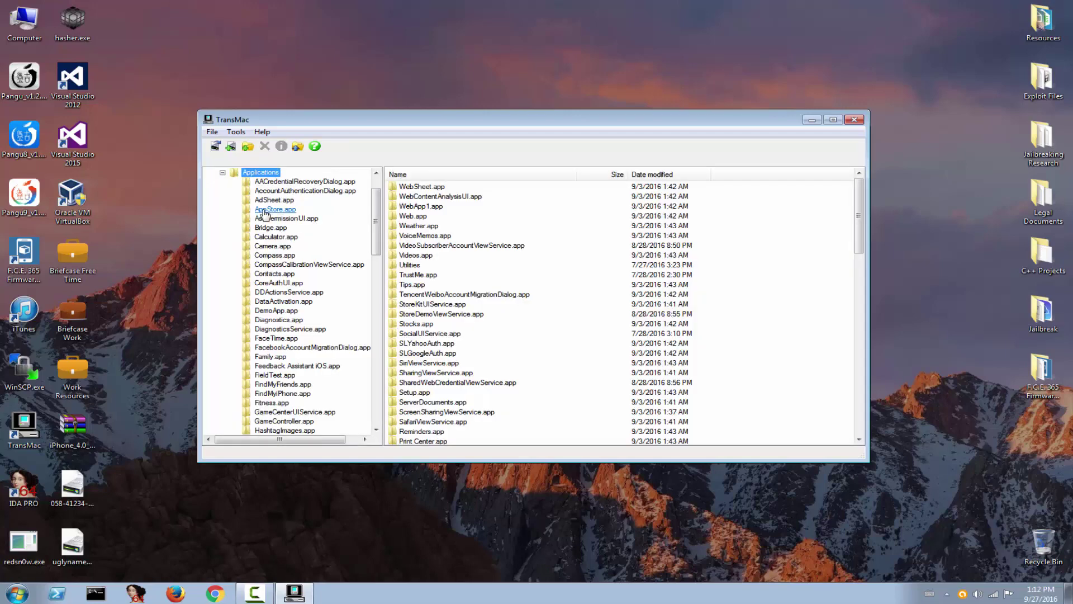
click(411, 263)
click(423, 276)
right_click(426, 277)
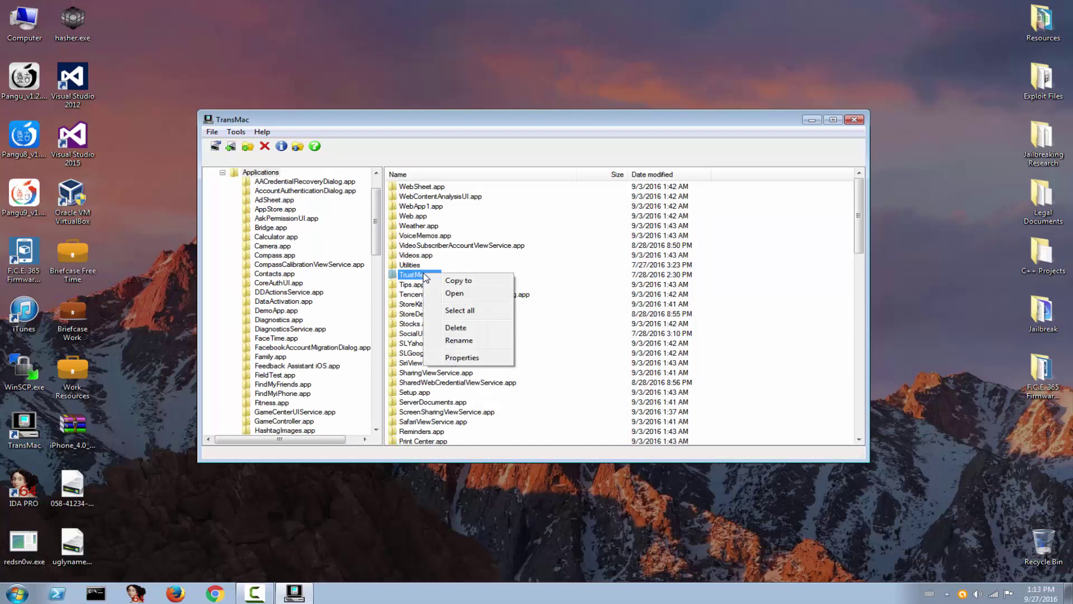
click(405, 305)
Step: Delete Setup.app from Applications, confirm the deletion, and close TransMac
key(s)
key(e)
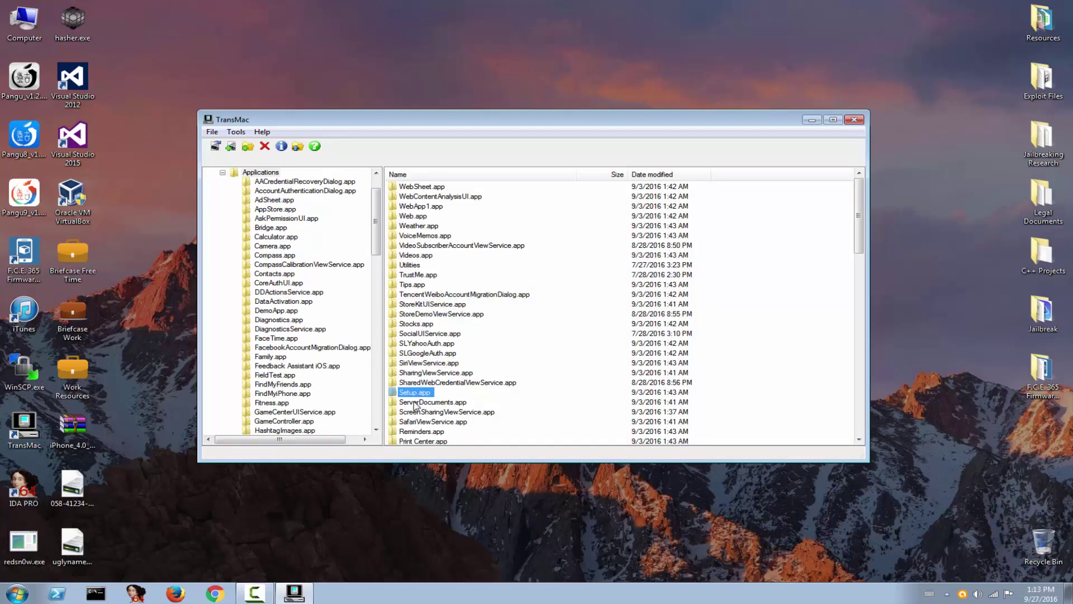
right_click(417, 398)
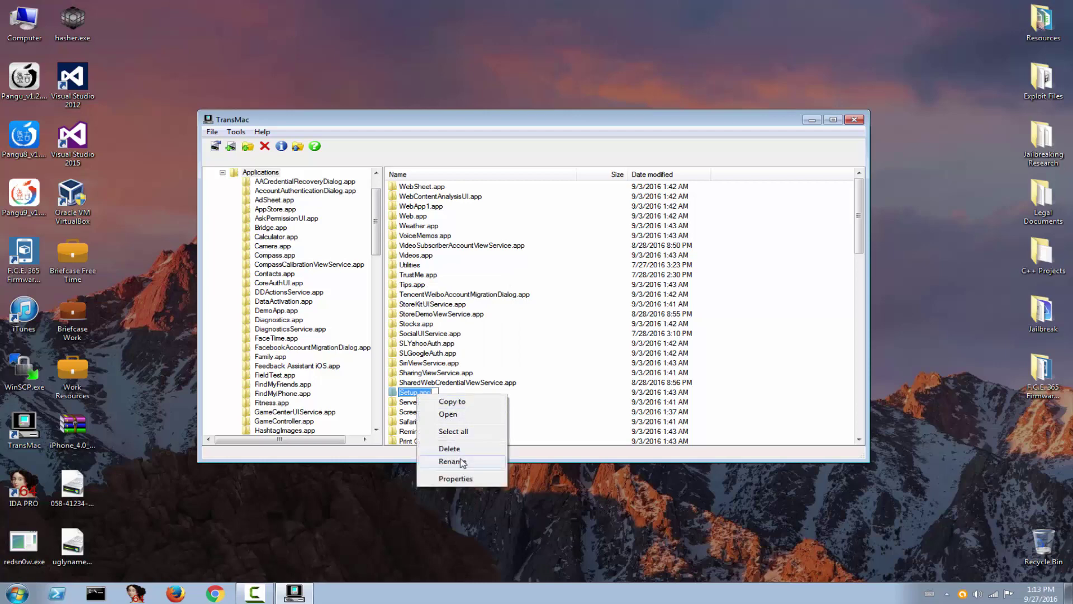
click(441, 451)
click(507, 301)
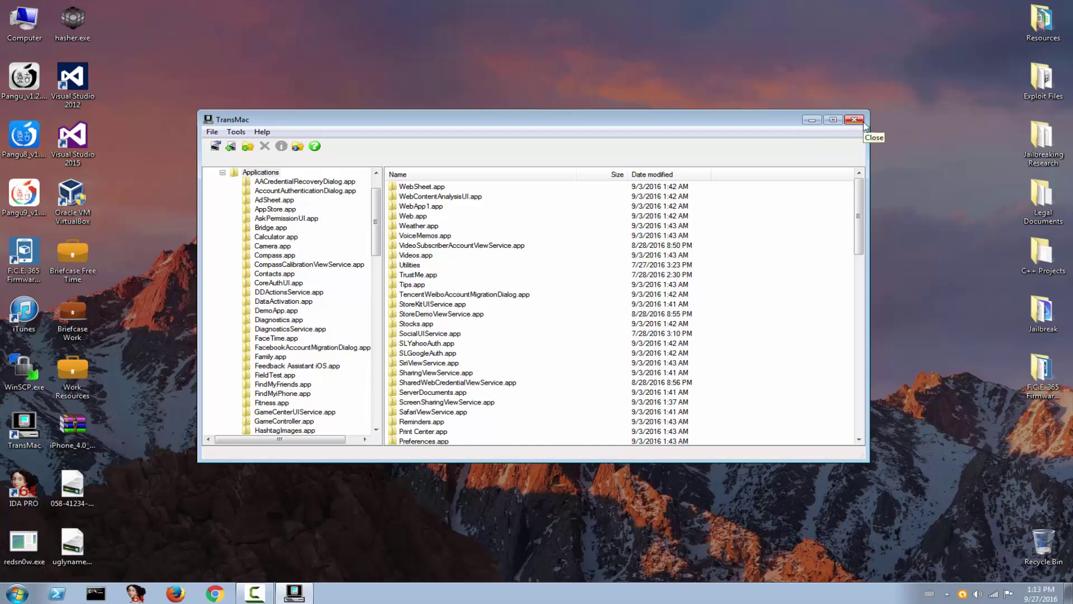
click(855, 120)
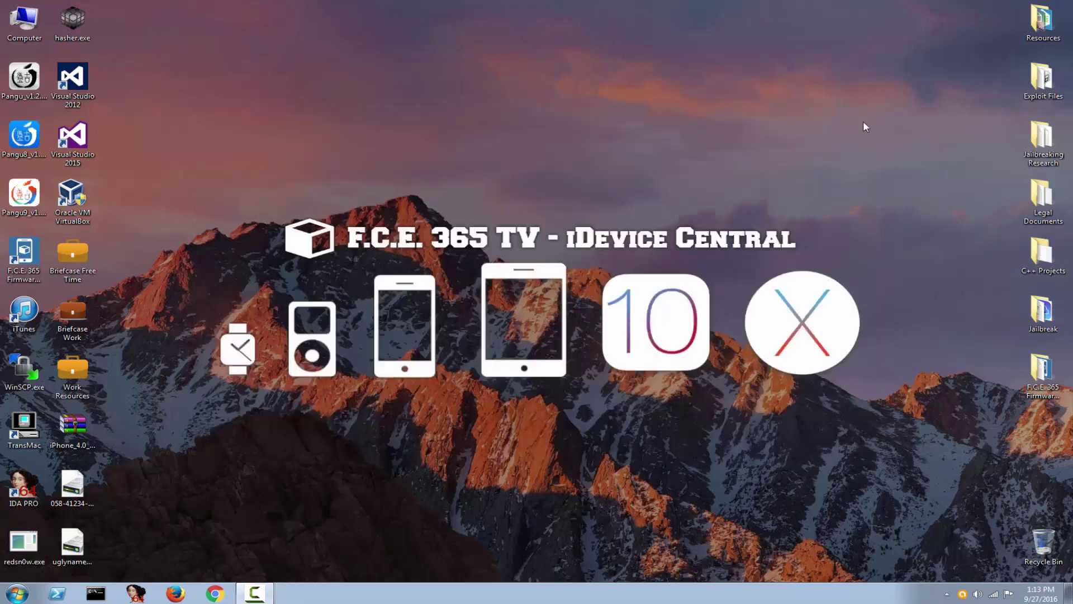
drag(72, 541, 364, 139)
right_click(367, 142)
click(407, 411)
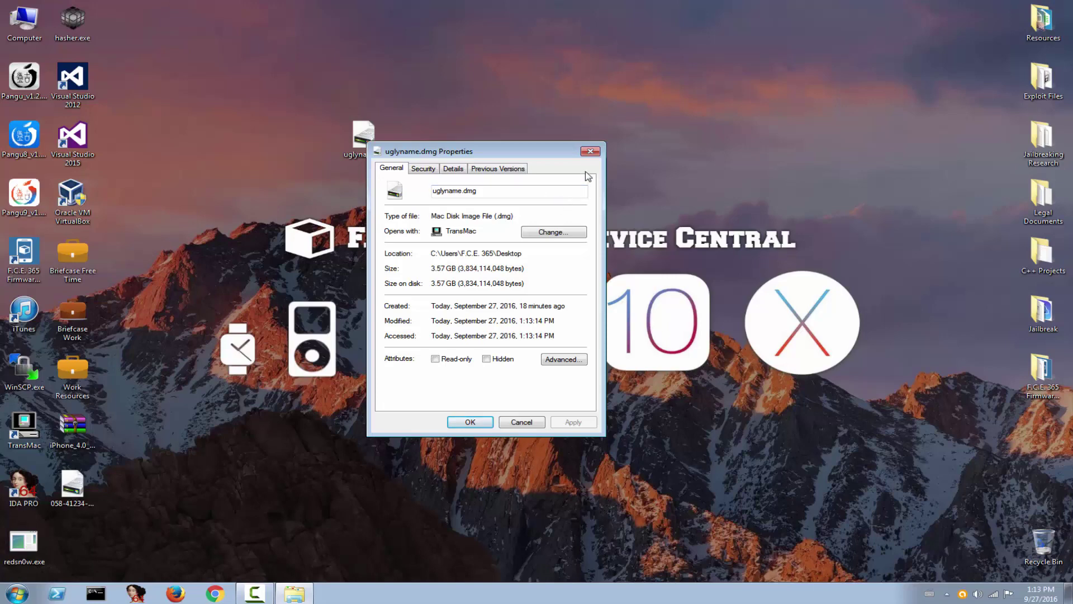
click(590, 152)
right_click(68, 500)
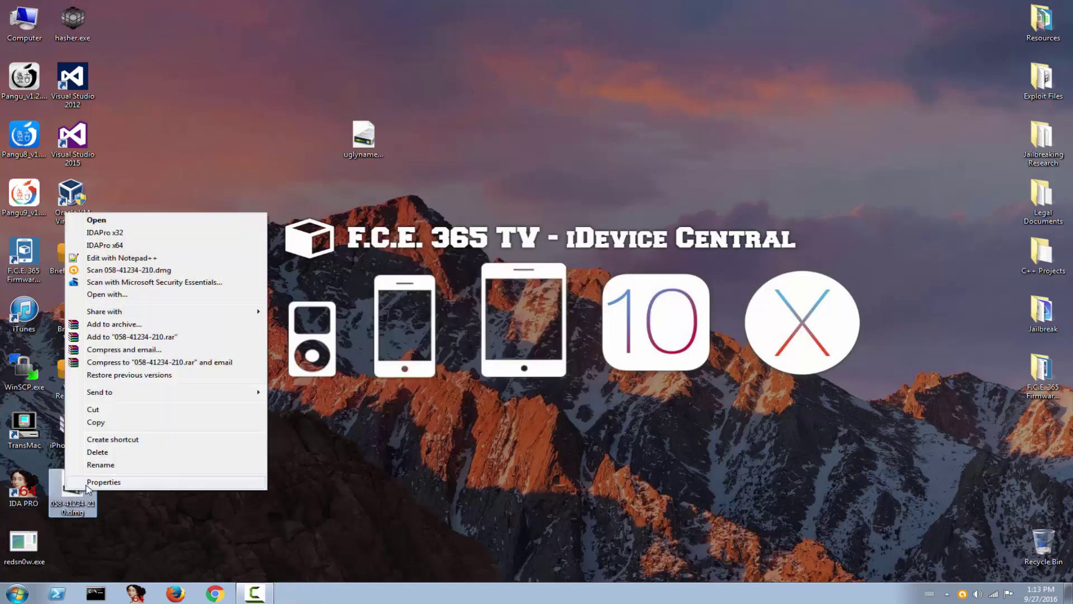
click(92, 479)
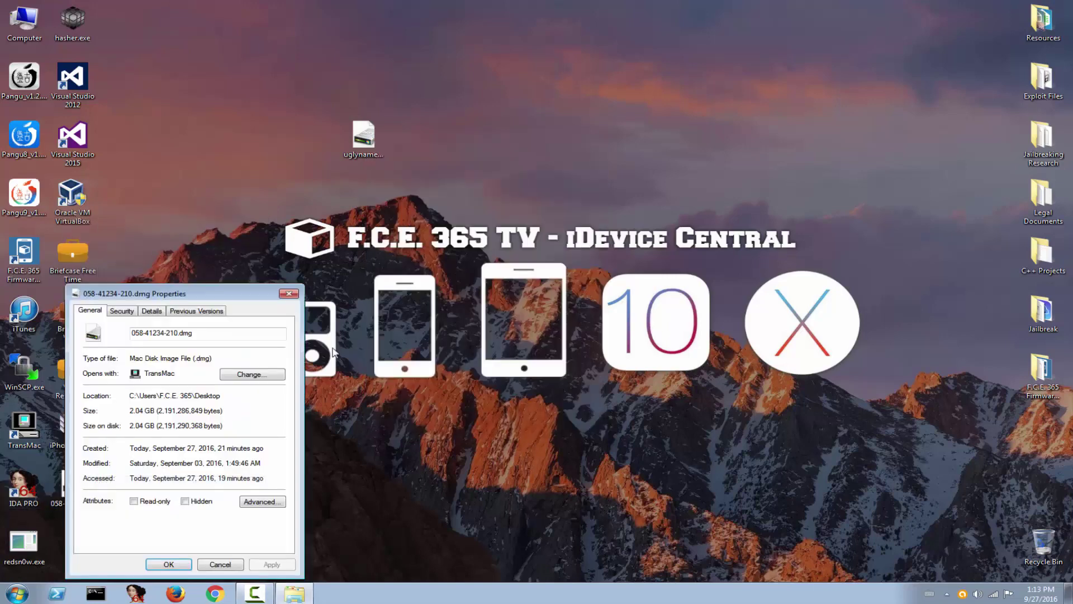
click(289, 294)
drag(349, 153, 67, 540)
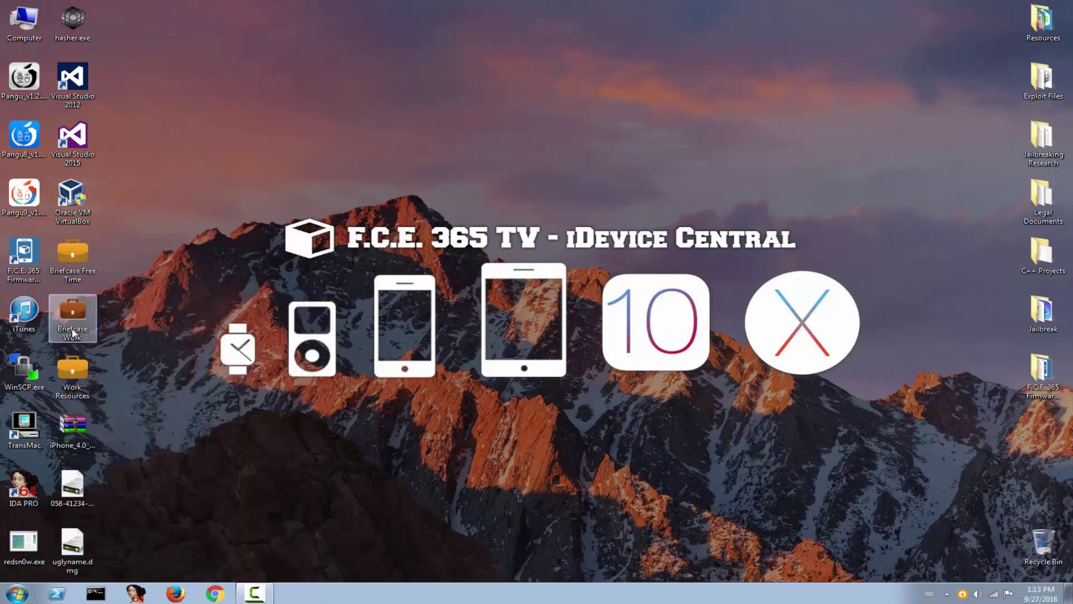
click(32, 253)
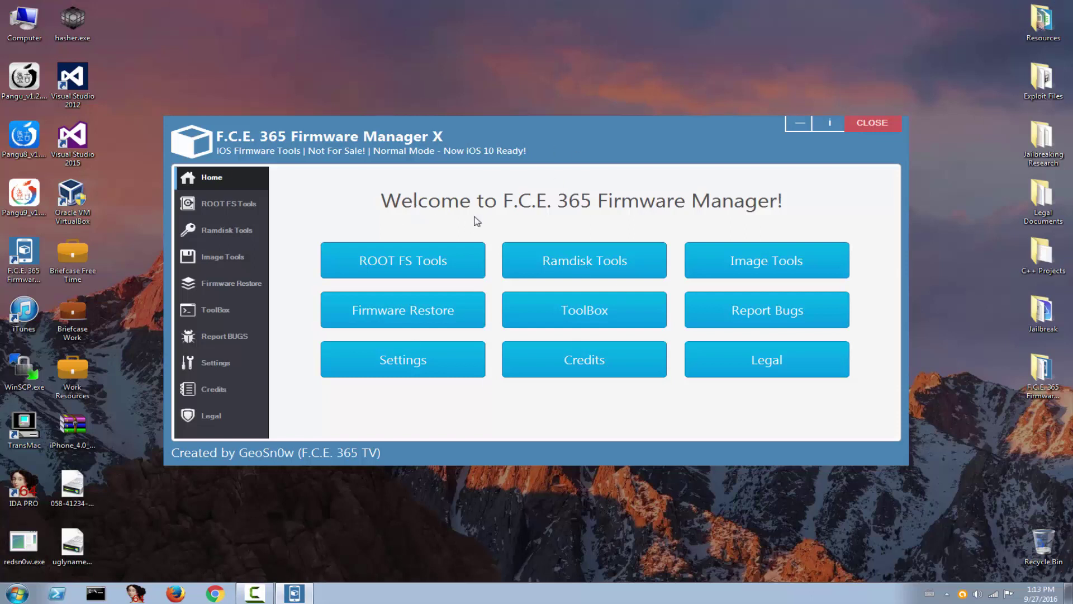
click(553, 316)
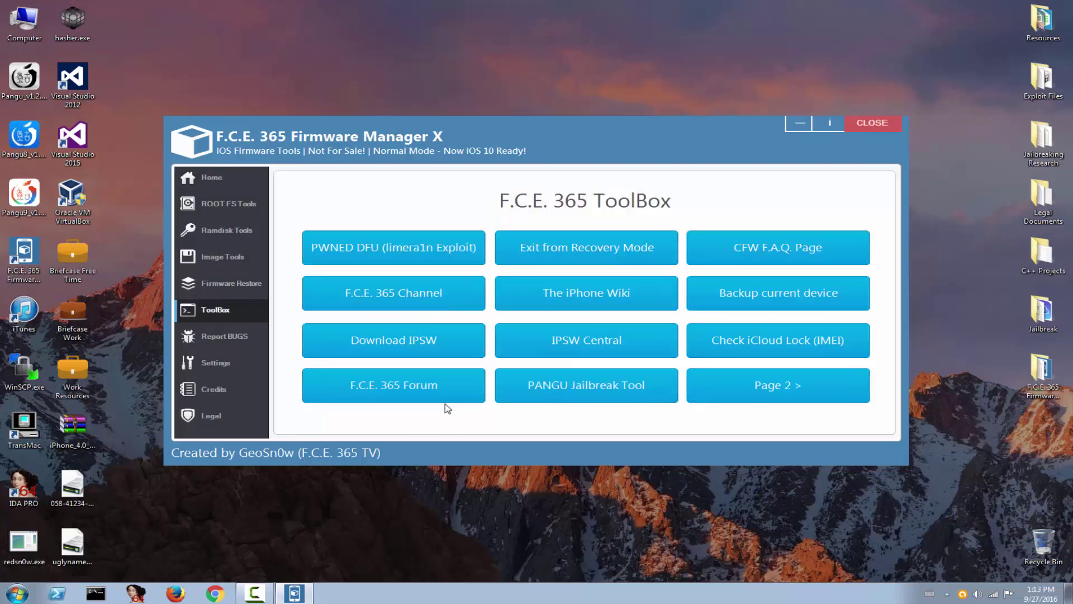
click(769, 398)
click(401, 292)
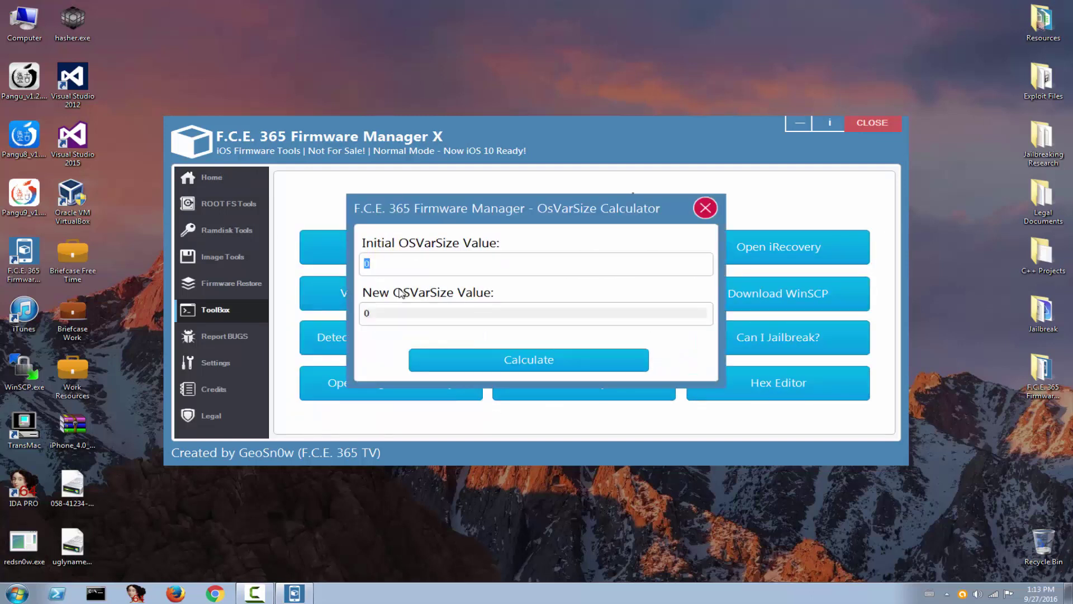
text(63677)
click(542, 357)
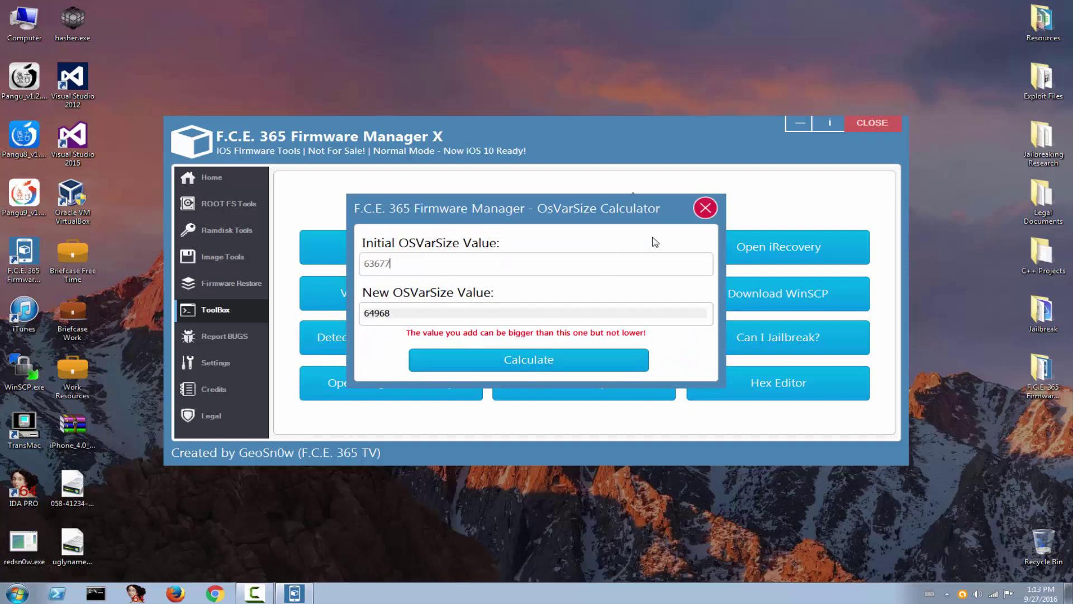
click(705, 208)
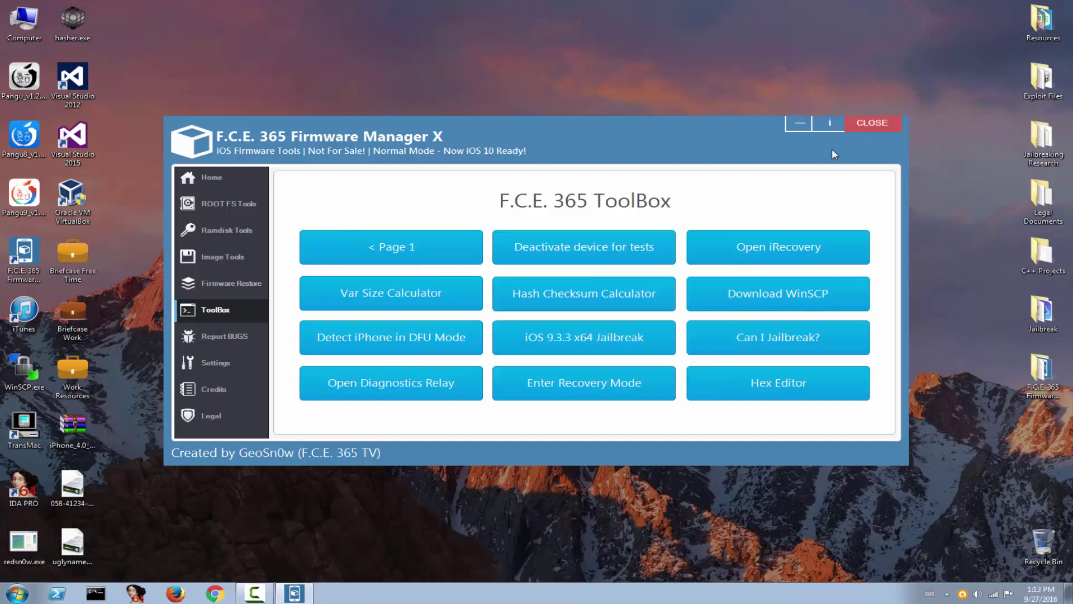
click(870, 124)
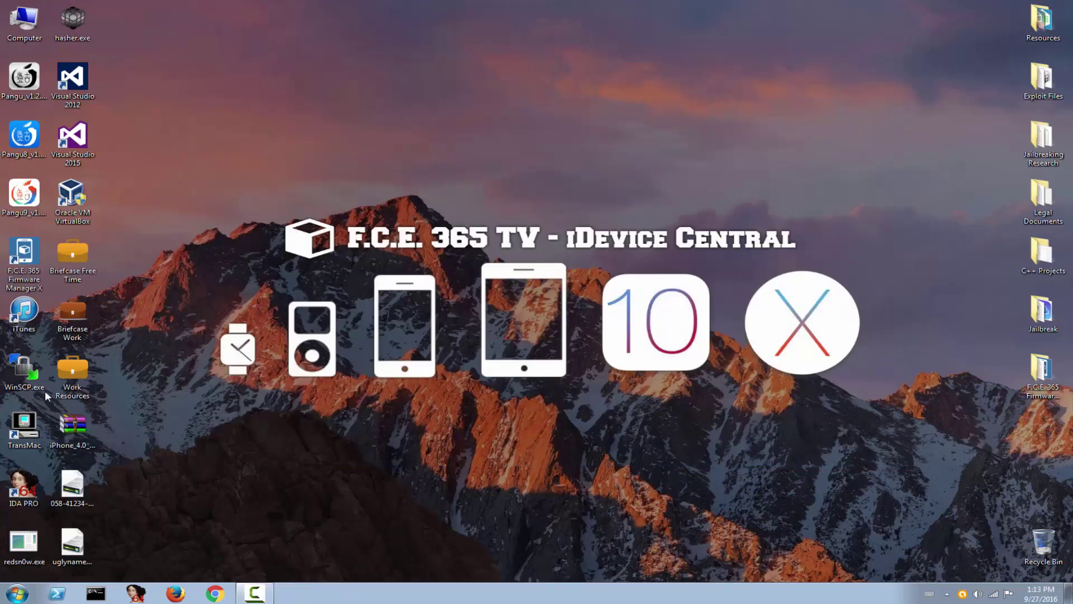
drag(8, 456, 87, 415)
click(229, 397)
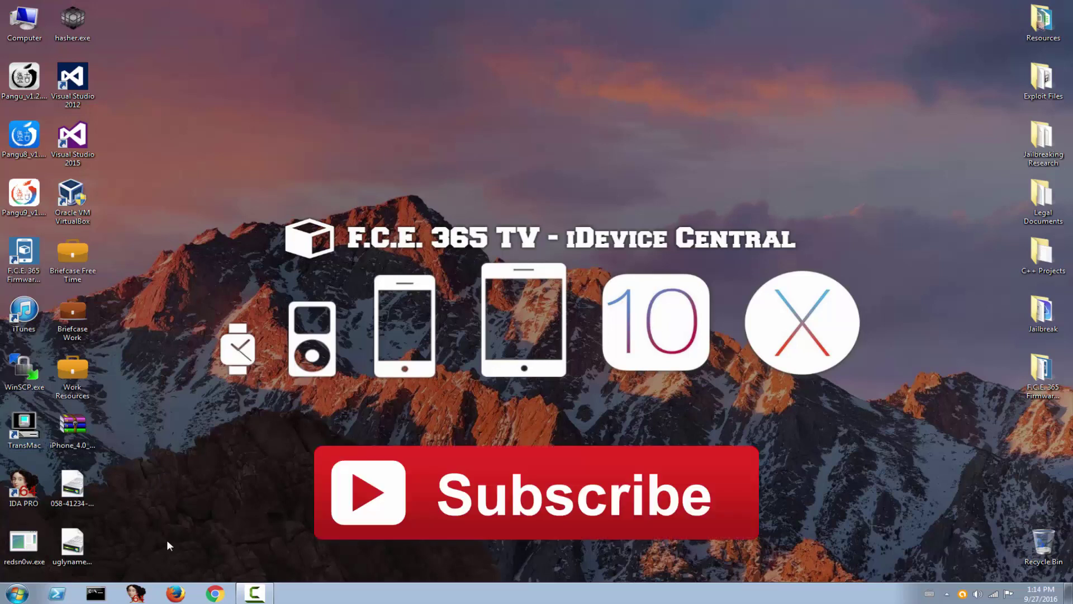